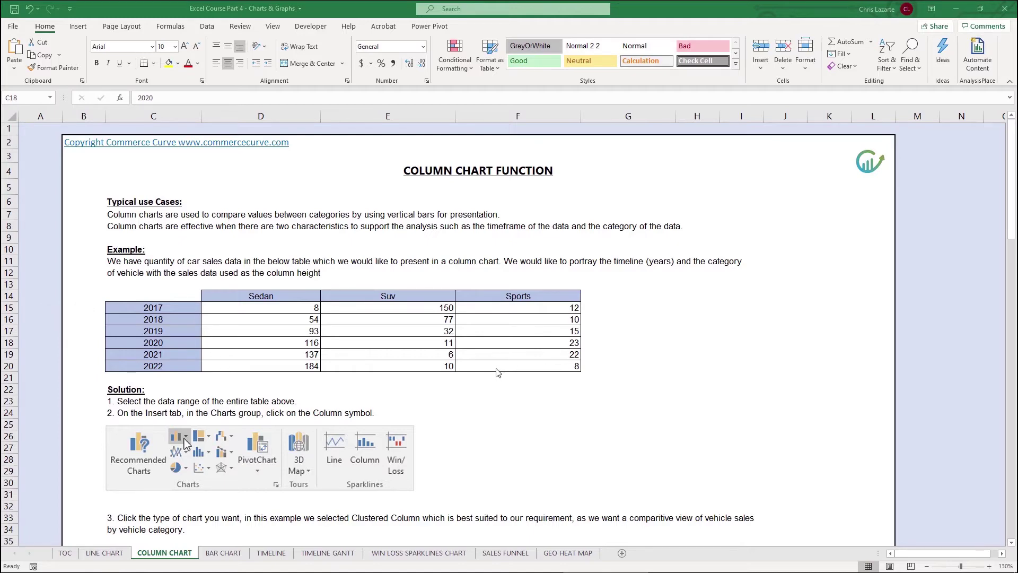
# Examine the car sales table's years, its Sedan, Suv and Sports headings, and the sales quantities.
pyautogui.scroll(-3, 422, 379)
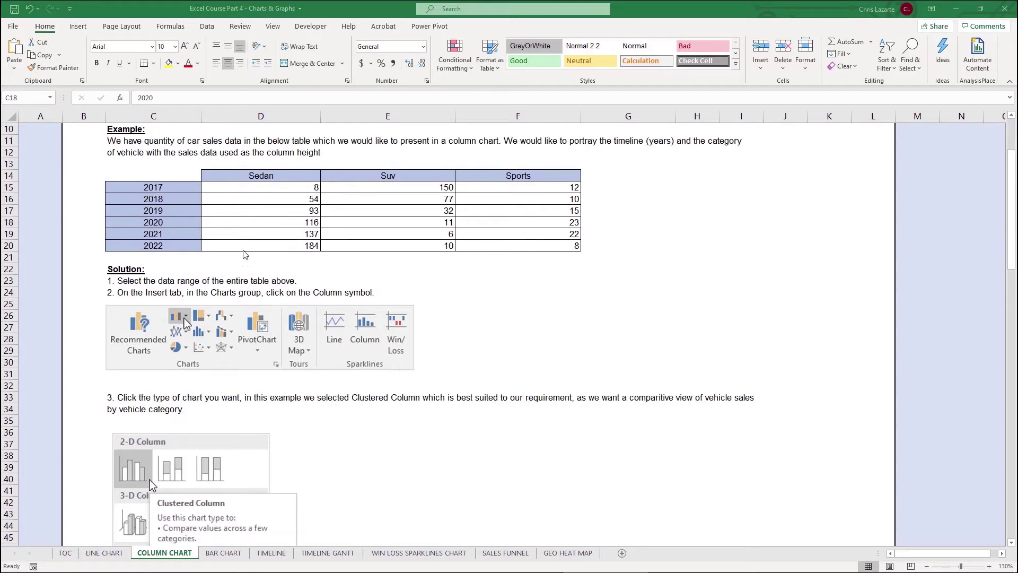
pyautogui.moveTo(154, 176); pyautogui.dragTo(157, 247)
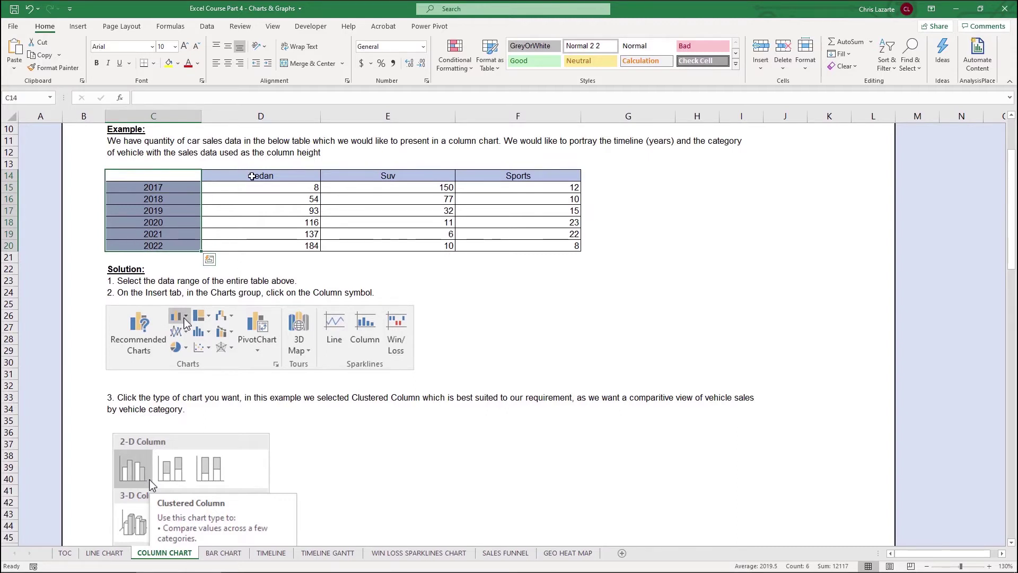
pyautogui.click(252, 177)
pyautogui.click(365, 178)
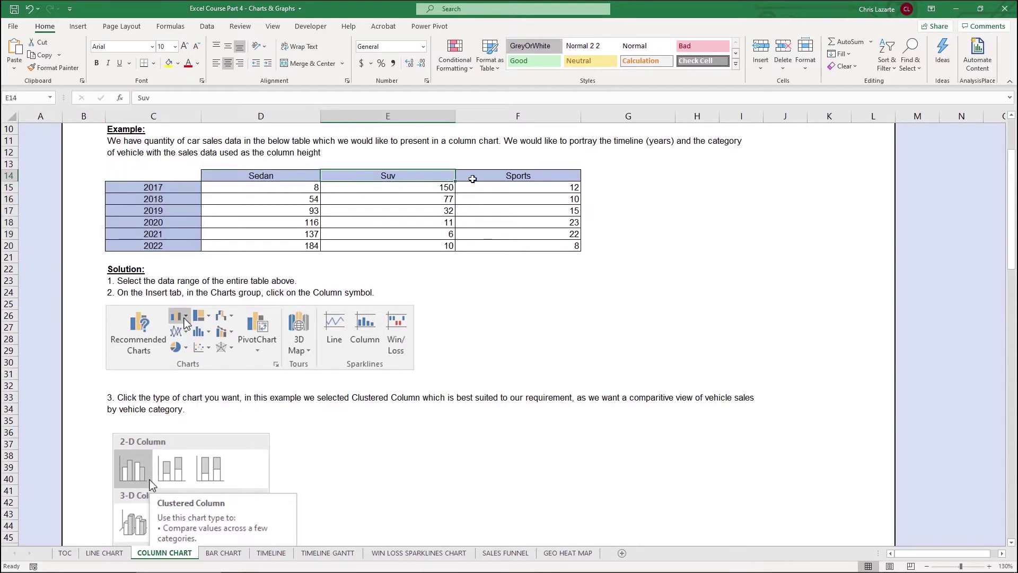
pyautogui.click(518, 171)
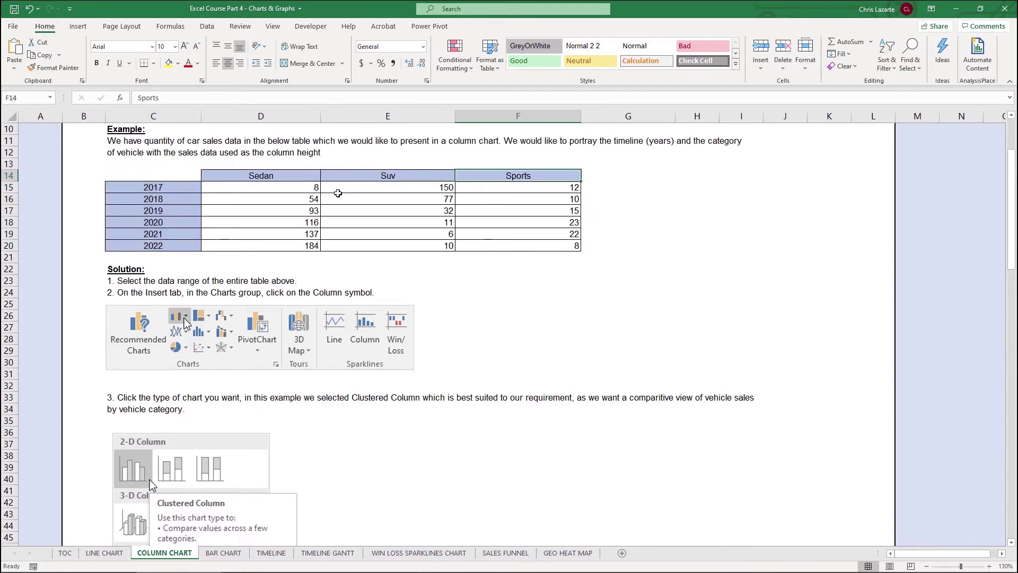
pyautogui.moveTo(312, 193); pyautogui.dragTo(503, 251)
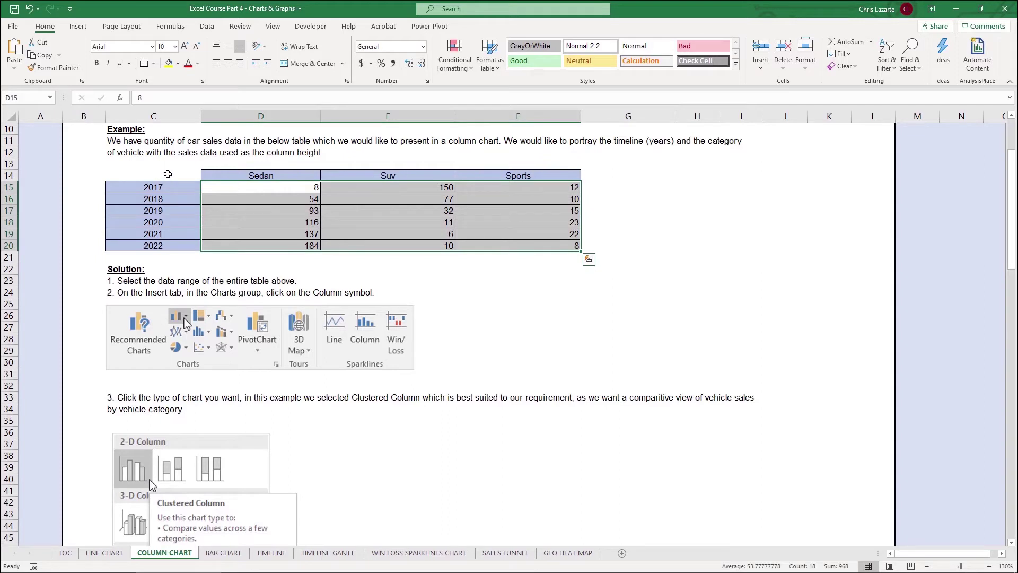
# Insert a 2-D Clustered Column chart from the entire car sales table, C14:F20.
pyautogui.moveTo(160, 175); pyautogui.dragTo(535, 243)
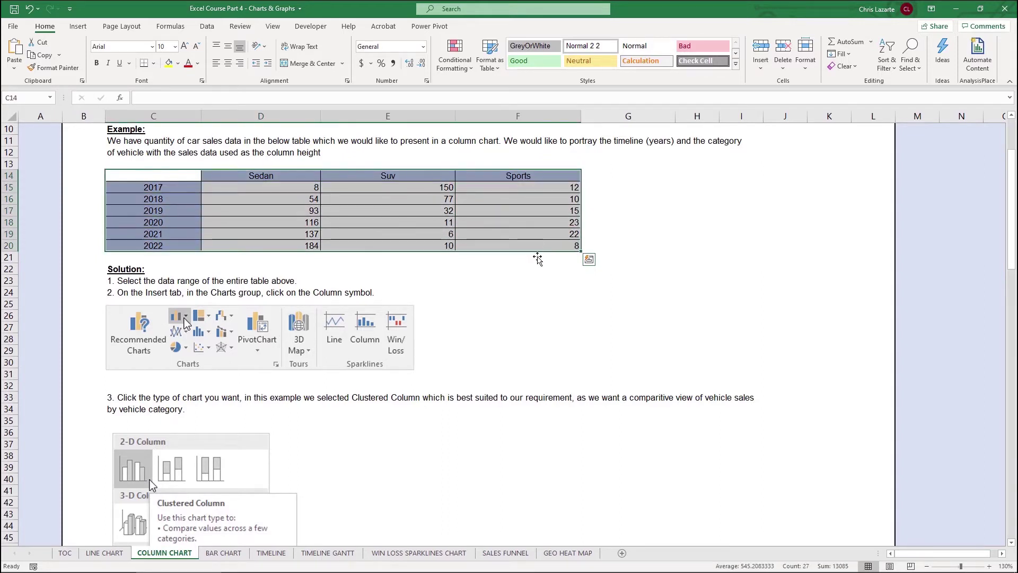
pyautogui.scroll(-1, 534, 255)
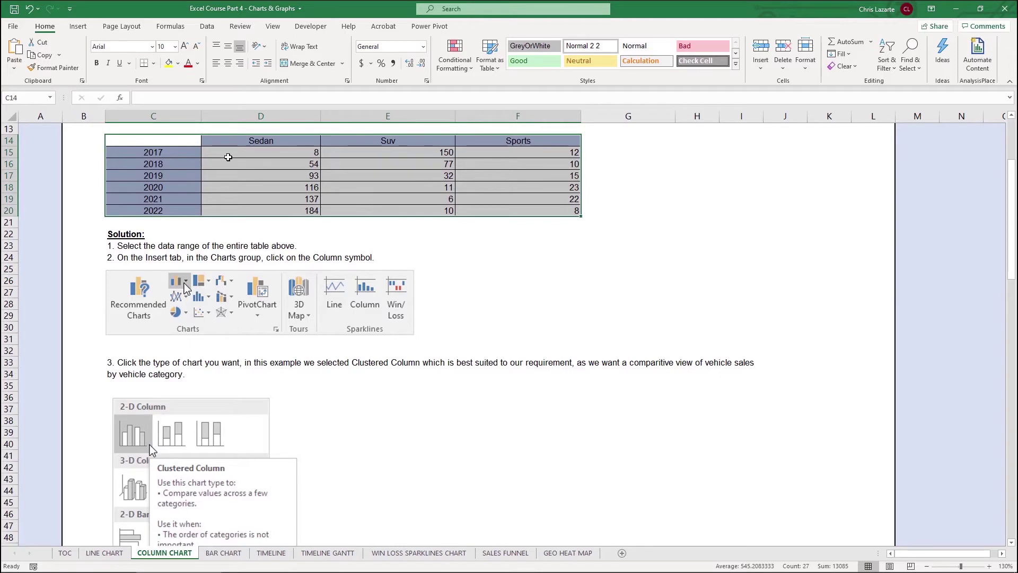
pyautogui.click(78, 28)
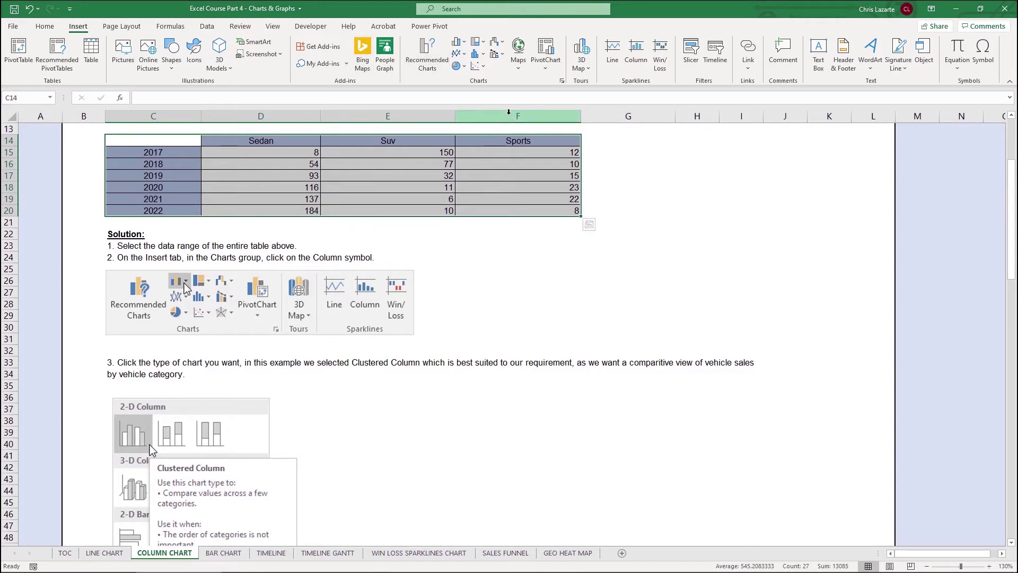
pyautogui.click(464, 44)
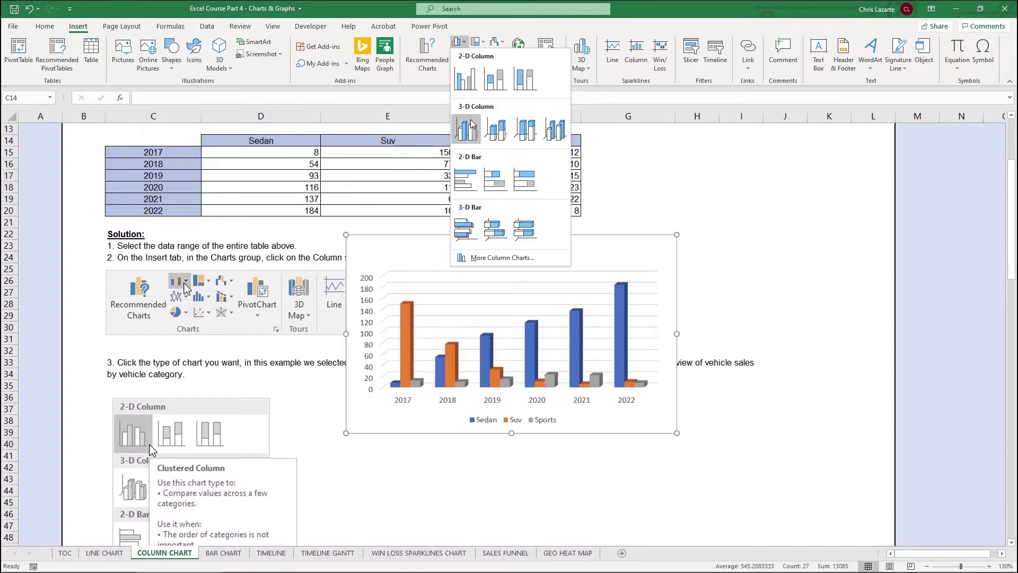
pyautogui.click(470, 86)
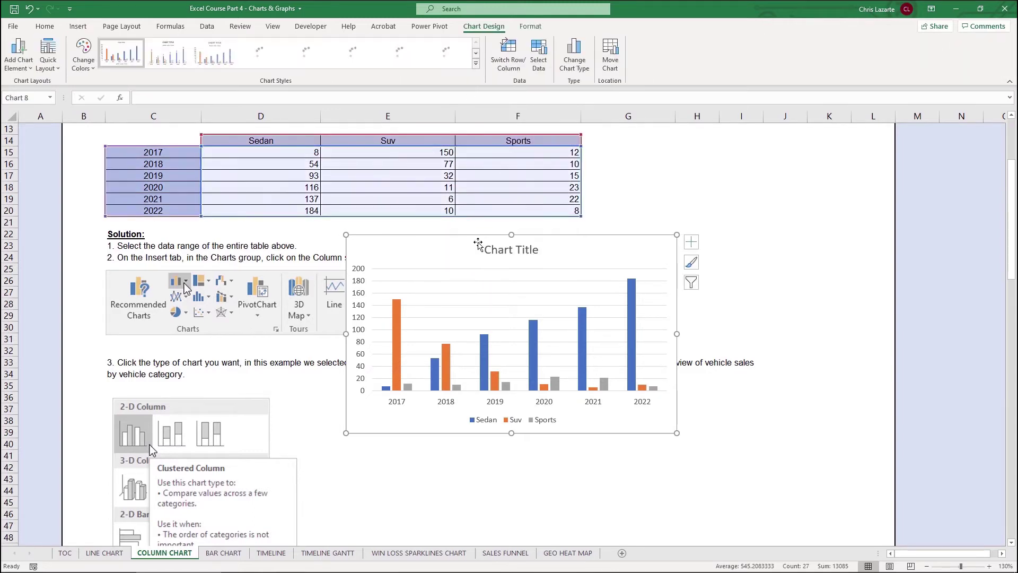
# Move the new column chart beside the chart type illustration under instruction 3 and deselect it.
pyautogui.moveTo(479, 243); pyautogui.dragTo(541, 413)
pyautogui.scroll(-6, 543, 357)
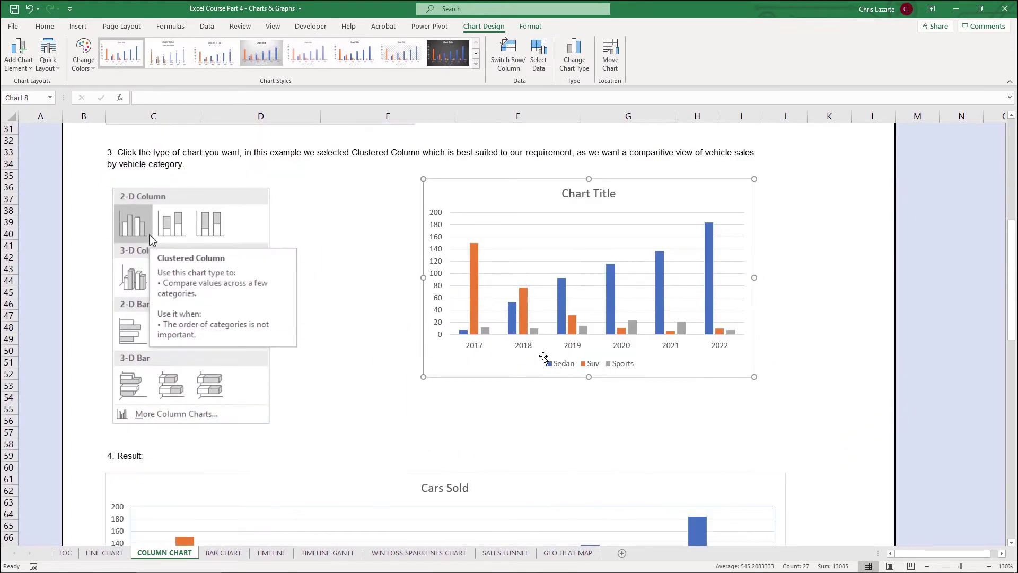
pyautogui.moveTo(488, 200); pyautogui.dragTo(399, 233)
pyautogui.scroll(-3, 400, 233)
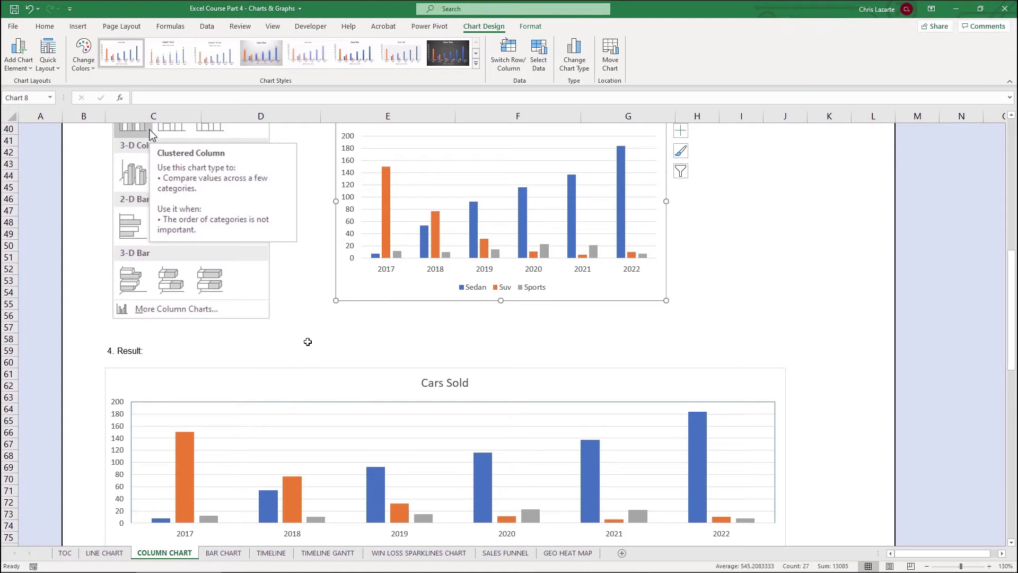
pyautogui.scroll(-2, 310, 347)
pyautogui.scroll(-1, 310, 347)
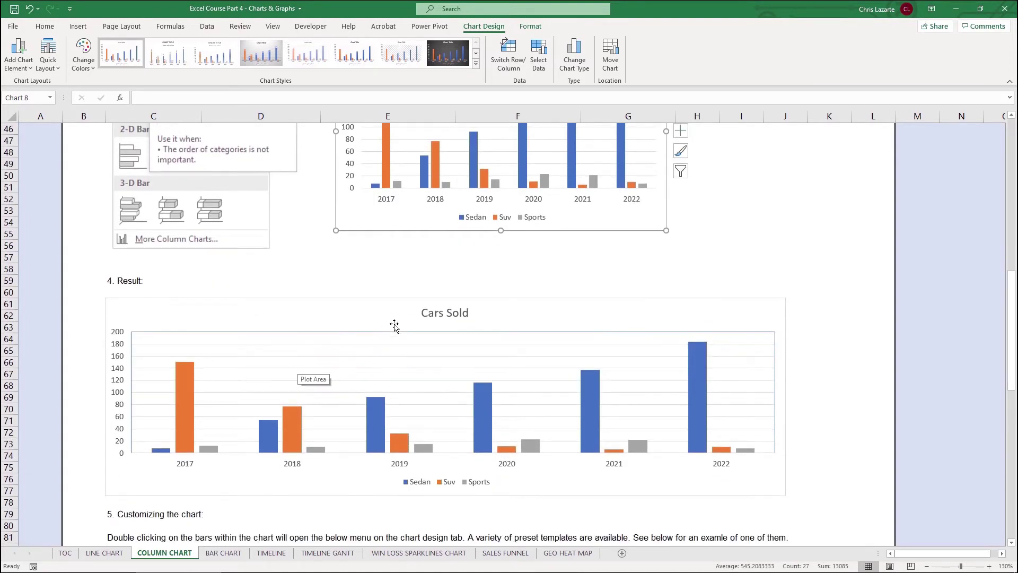
pyautogui.scroll(1, 395, 326)
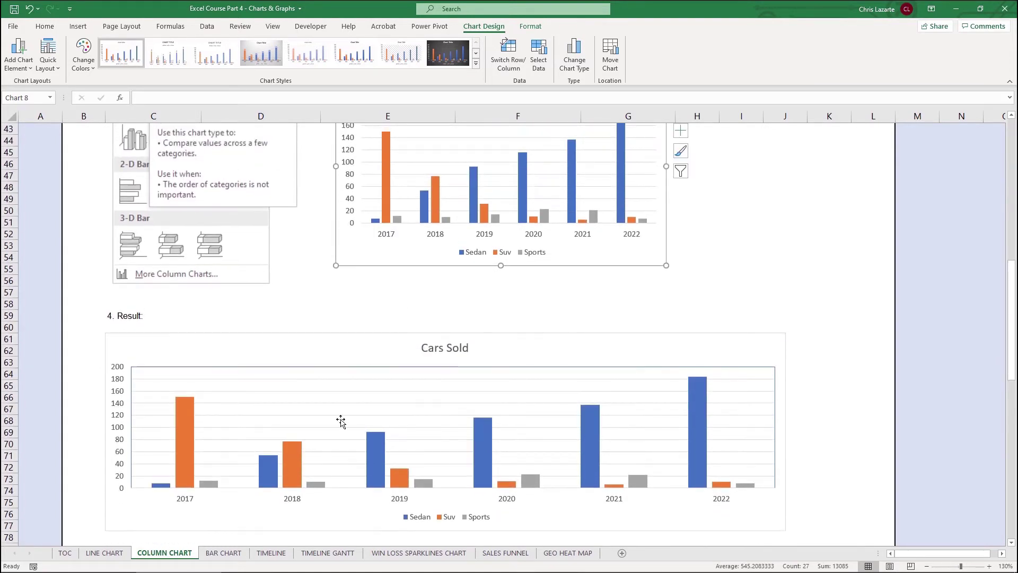
pyautogui.press('Escape')
# Open the chart area formatting options of the Cars Sold chart under Result and view all its chart styles.
pyautogui.scroll(-6, 540, 309)
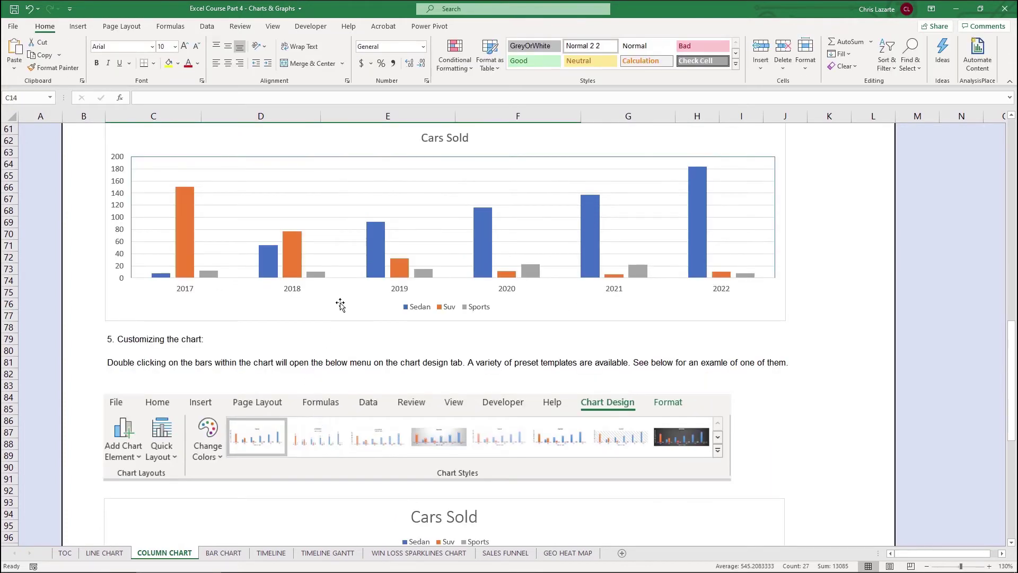
pyautogui.click(327, 222)
pyautogui.doubleClick(327, 222)
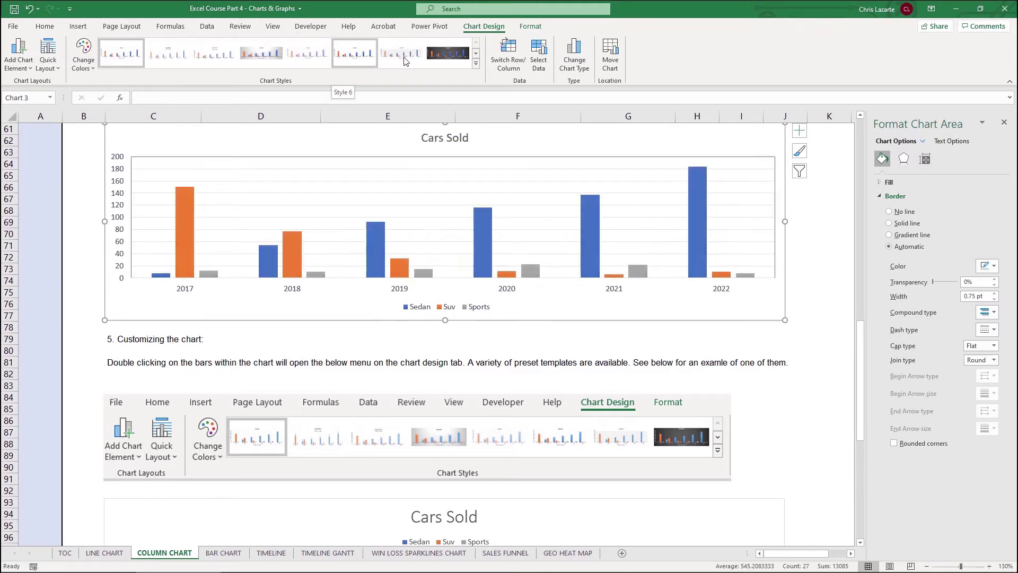
pyautogui.click(476, 64)
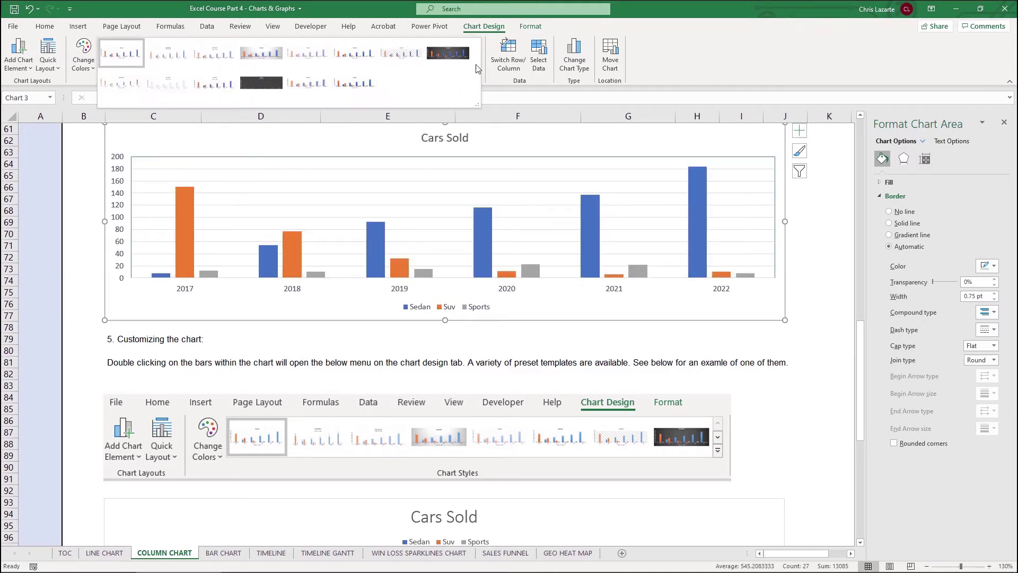
pyautogui.click(675, 55)
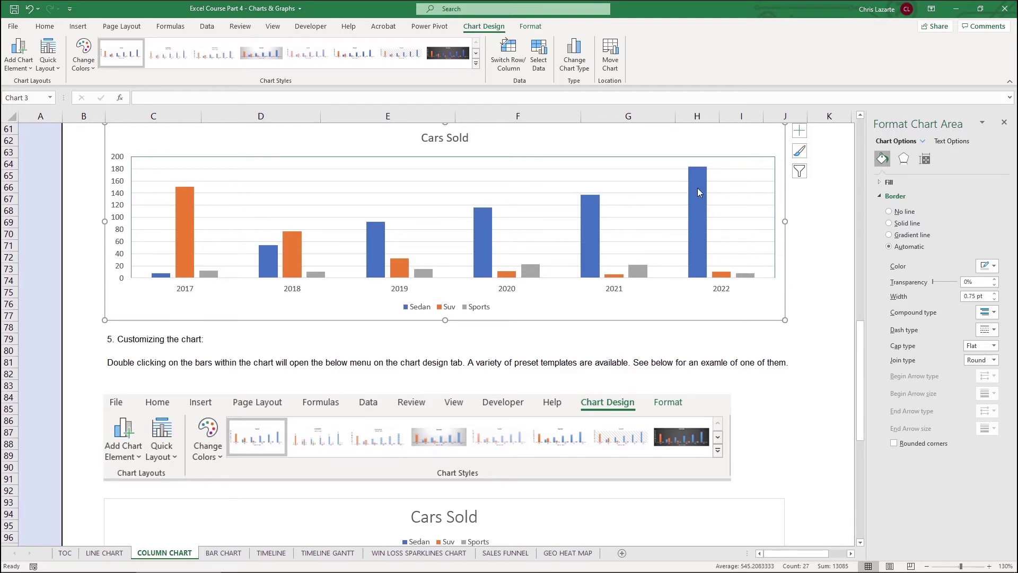
# Set the Cars Sold chart area's border to No line and its fill to No fill.
pyautogui.click(902, 213)
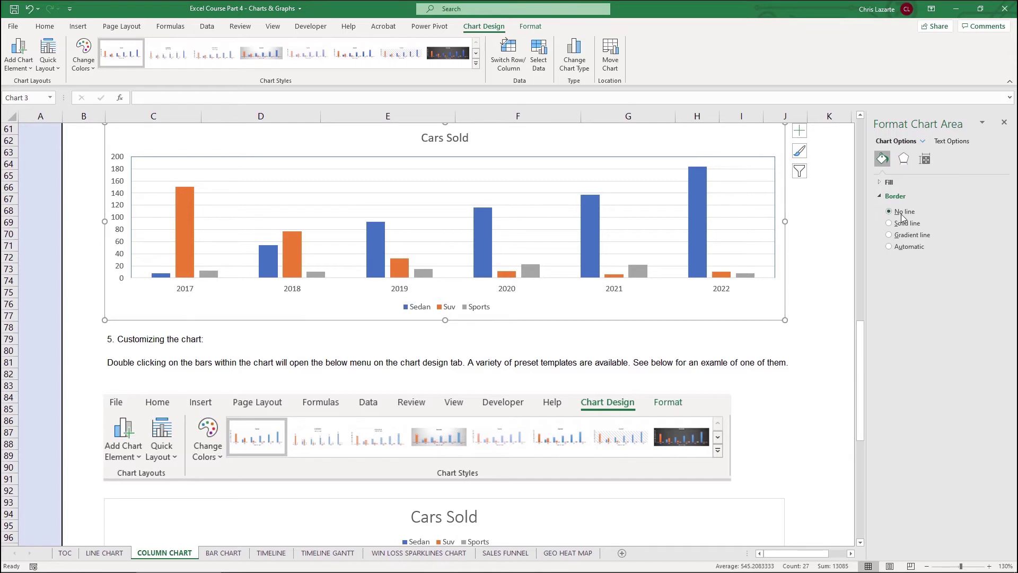
pyautogui.click(902, 182)
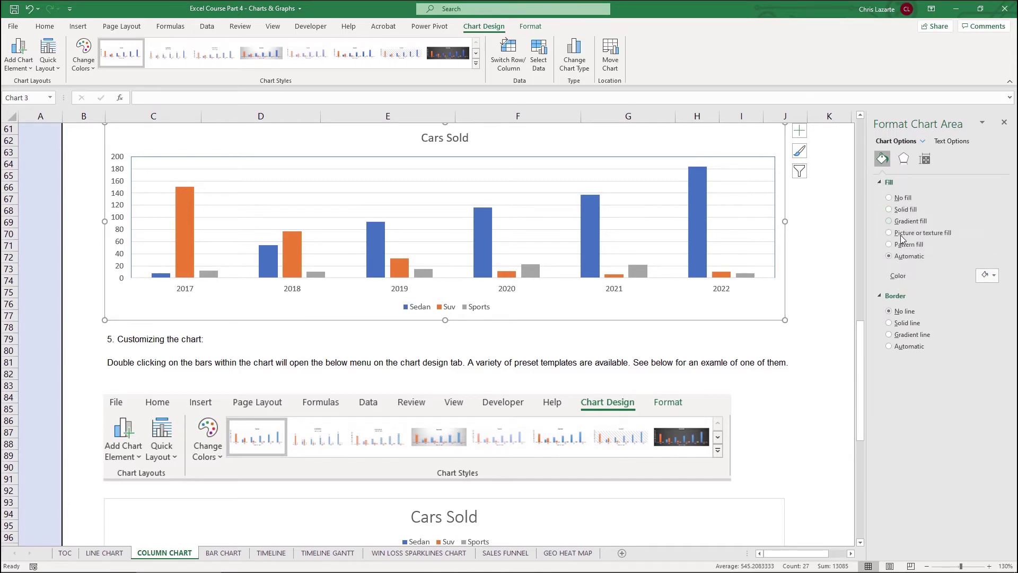
pyautogui.click(902, 197)
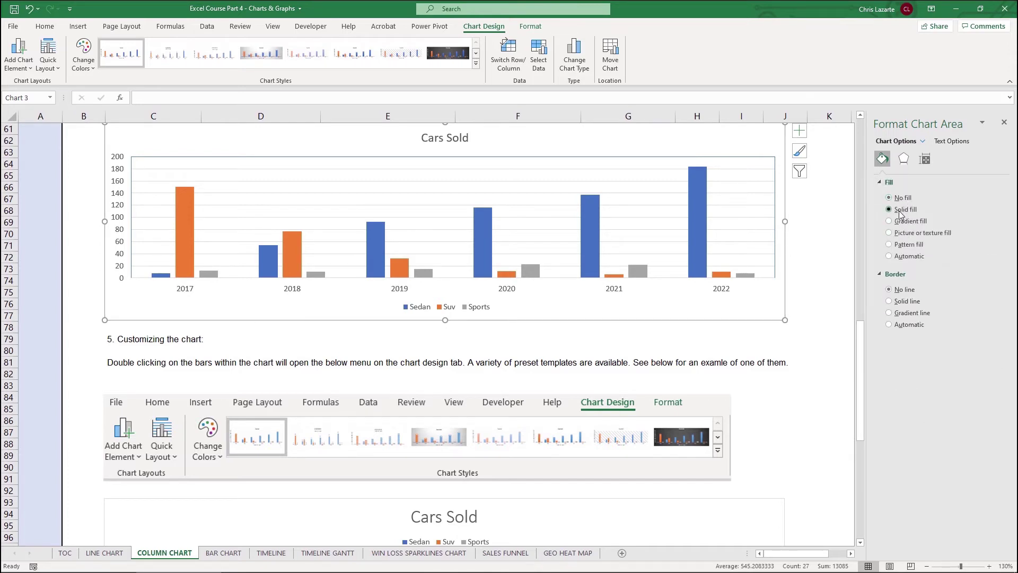
# Try a solid fill on the Cars Sold chart area and No line on its major gridlines, undoing each change.
pyautogui.click(889, 209)
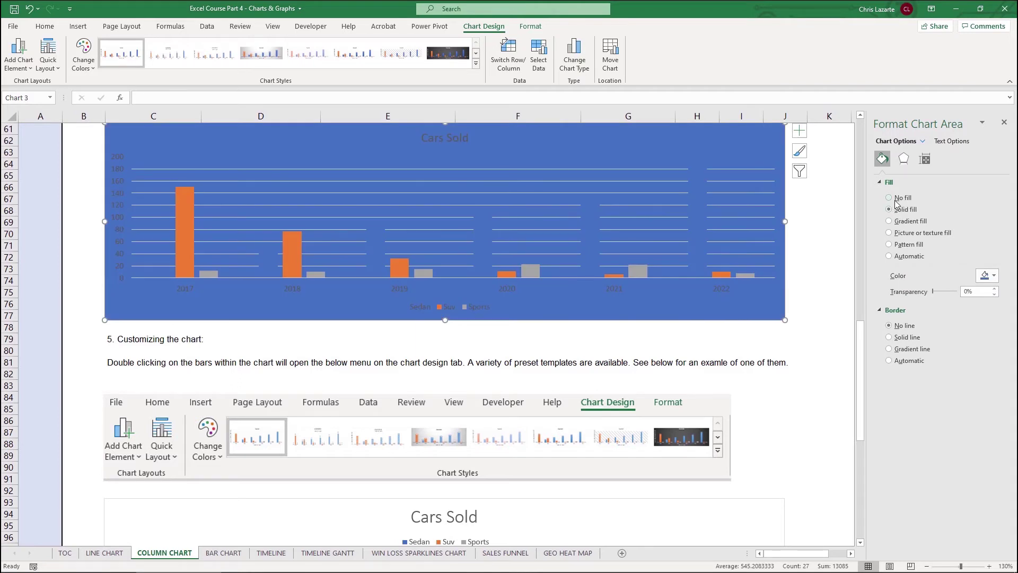
pyautogui.hotkey('ctrl', 'z')
pyautogui.click(756, 193)
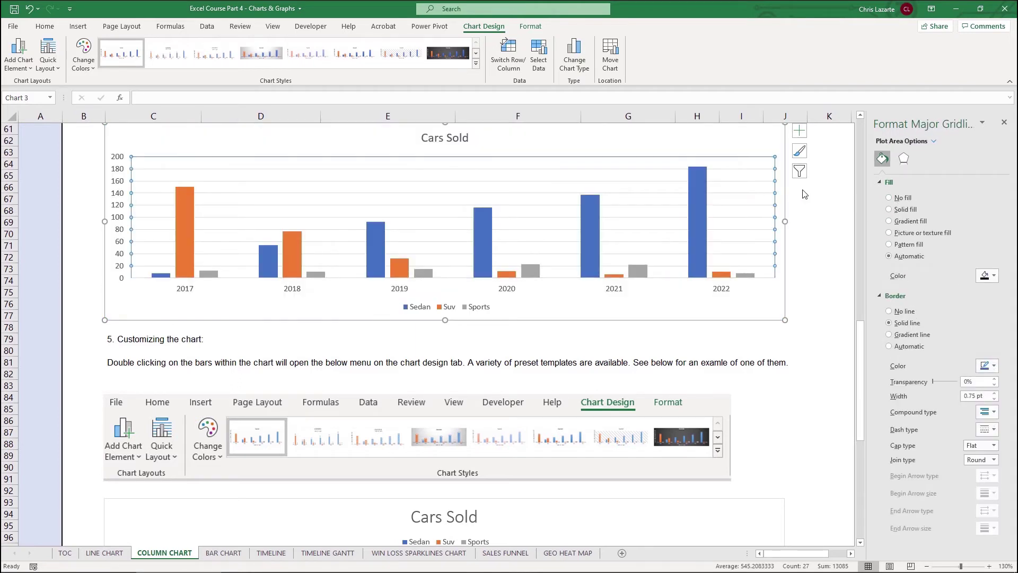
pyautogui.click(889, 197)
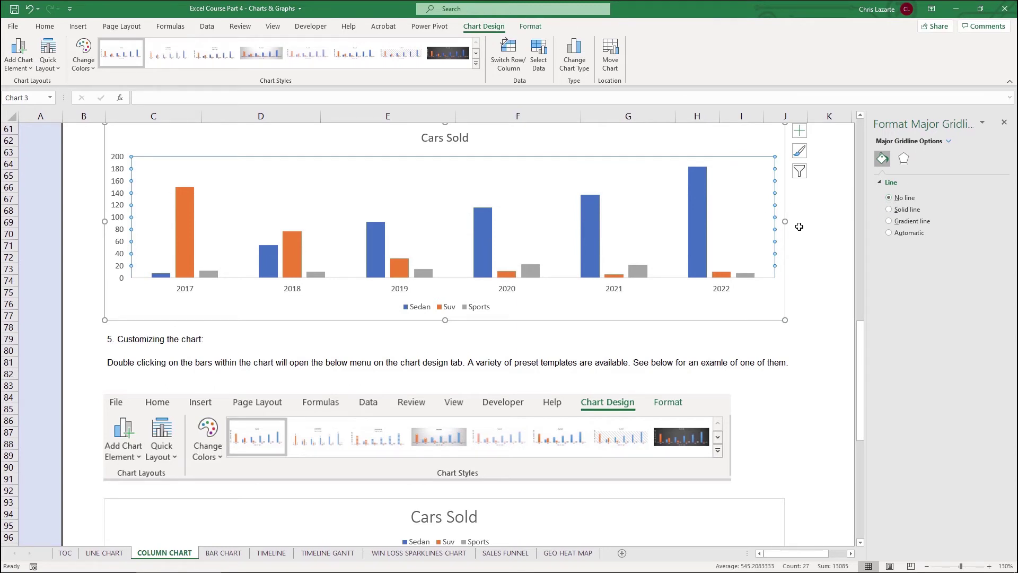
pyautogui.hotkey('ctrl', 'z')
# Change the fill colour of the Suv series in the Cars Sold chart to light green.
pyautogui.click(186, 241)
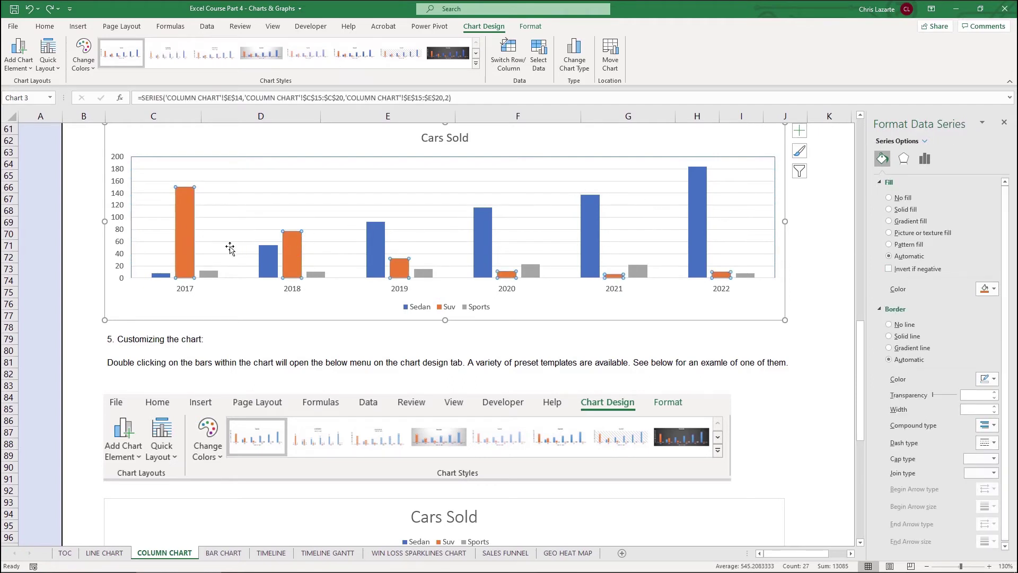
pyautogui.click(987, 289)
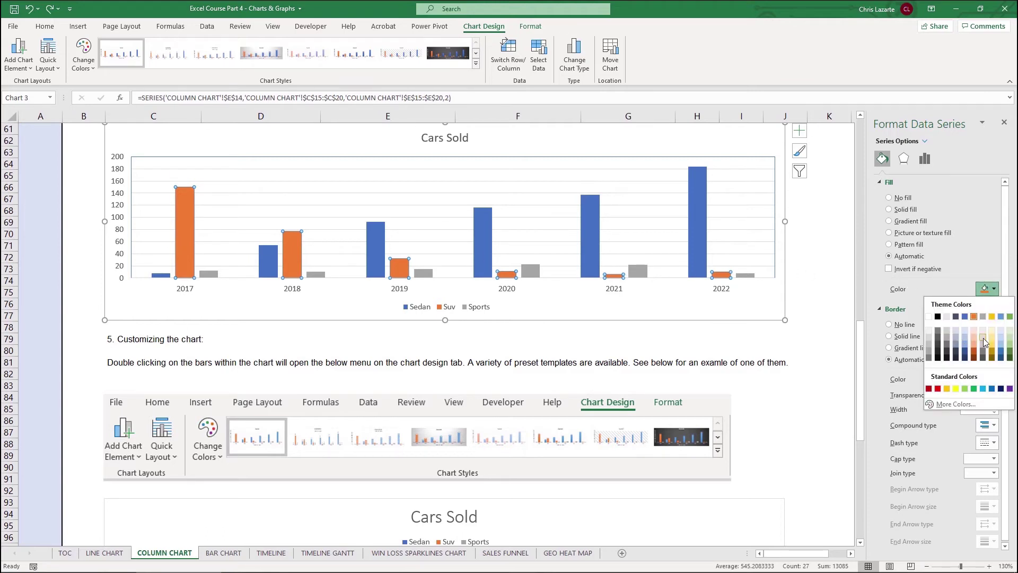
pyautogui.click(1009, 350)
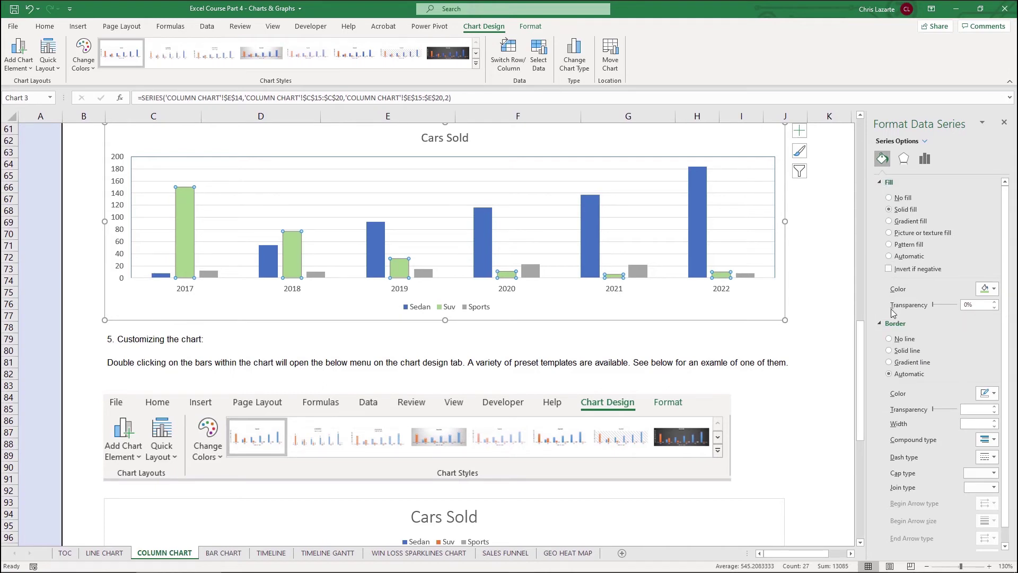
# Look through the Suv series' effects and series options, and return to its fill and line settings.
pyautogui.scroll(-1, 893, 323)
pyautogui.scroll(1, 906, 399)
pyautogui.click(904, 159)
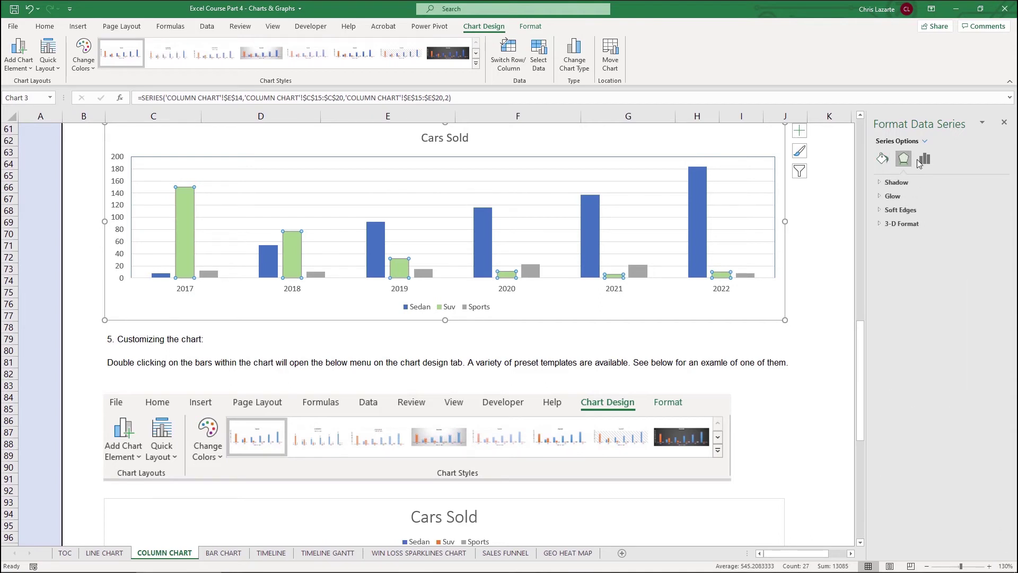
pyautogui.click(904, 182)
pyautogui.click(926, 161)
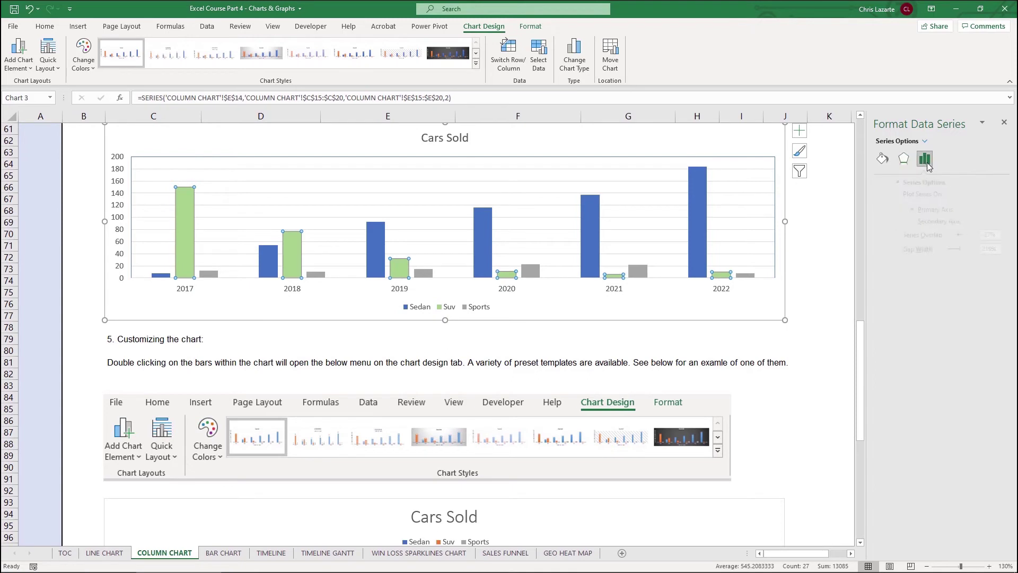
pyautogui.click(883, 159)
# Open the plot area formatting options of the Cars Sold chart under Result.
pyautogui.scroll(-4, 637, 293)
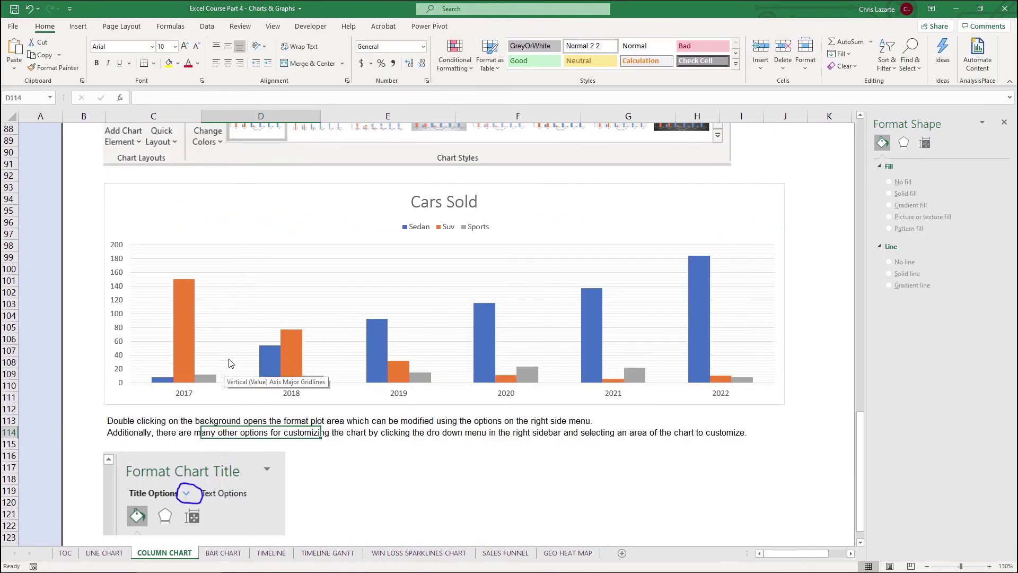
pyautogui.scroll(8, 227, 358)
pyautogui.scroll(3, 228, 339)
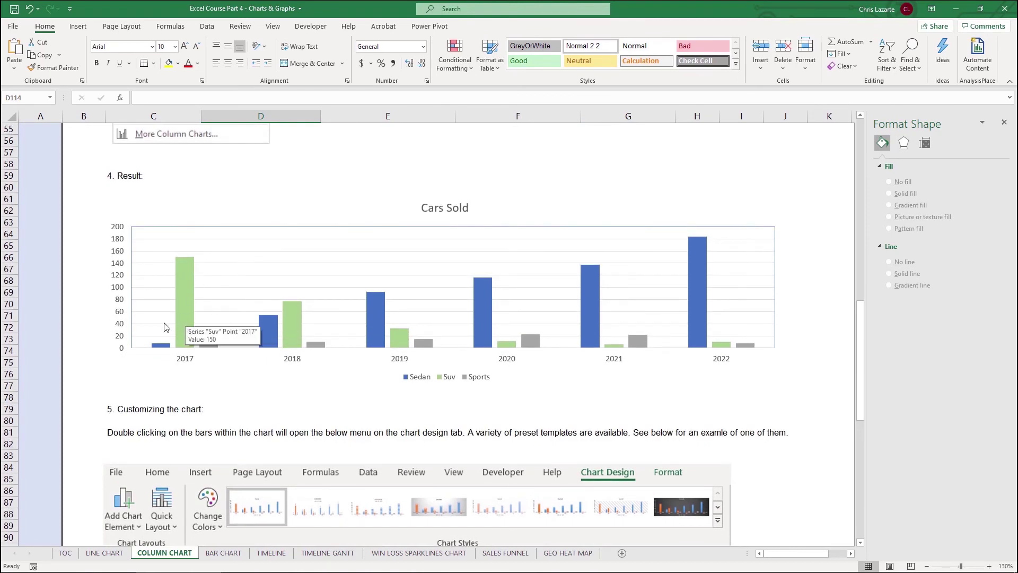
pyautogui.click(142, 317)
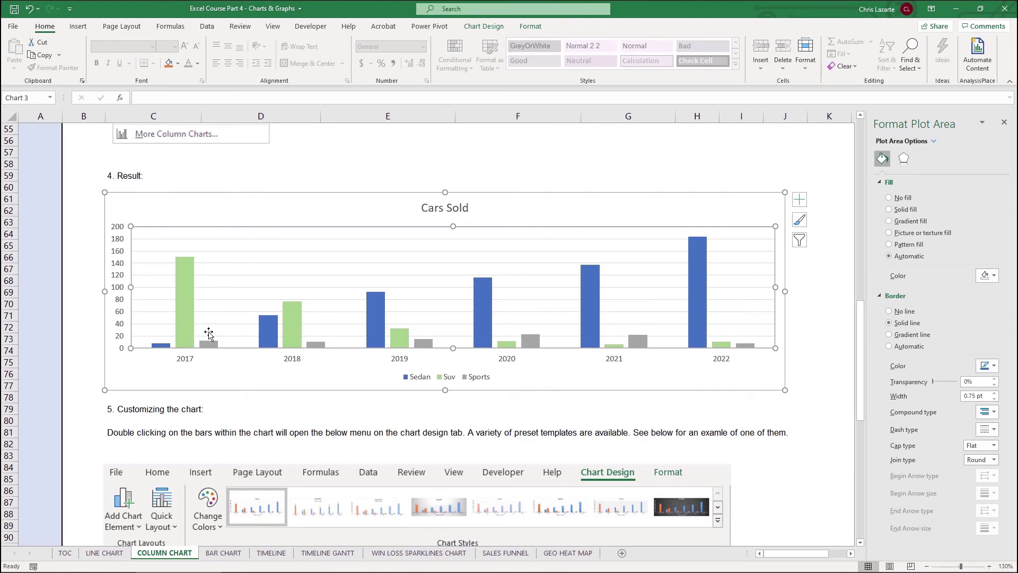
# Open the minor gridline formatting options of the Cars Sold example chart under Customizing the chart and view the notes below it.
pyautogui.scroll(-7, 212, 339)
pyautogui.scroll(-2, 207, 378)
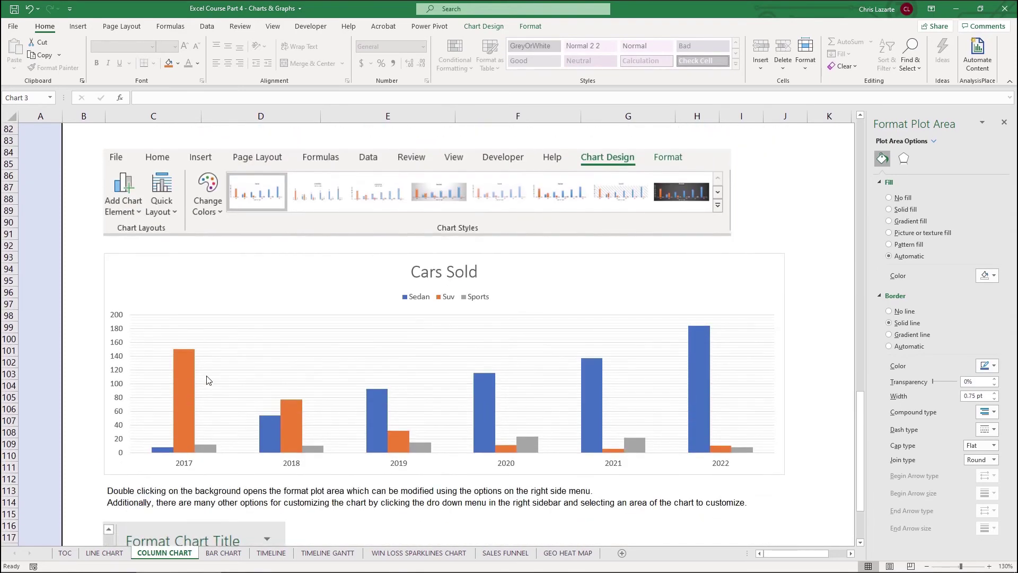
pyautogui.scroll(-2, 208, 378)
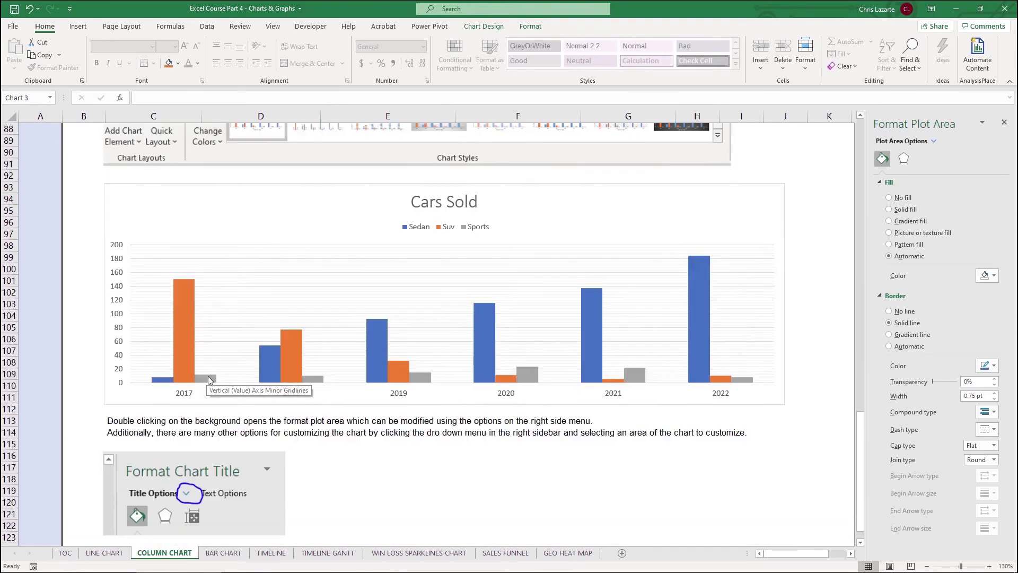
pyautogui.click(245, 335)
pyautogui.click(234, 340)
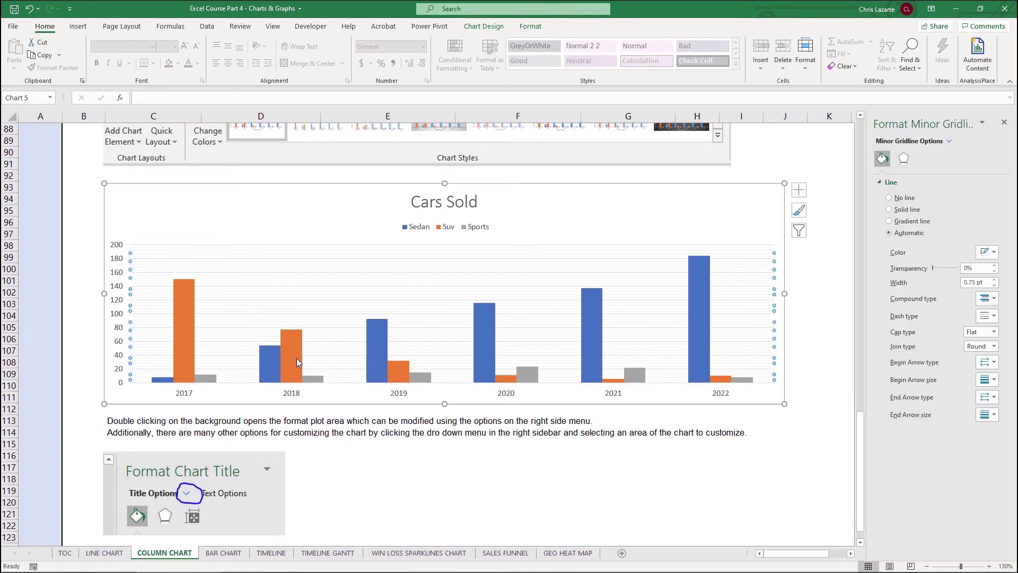
pyautogui.scroll(-1, 297, 358)
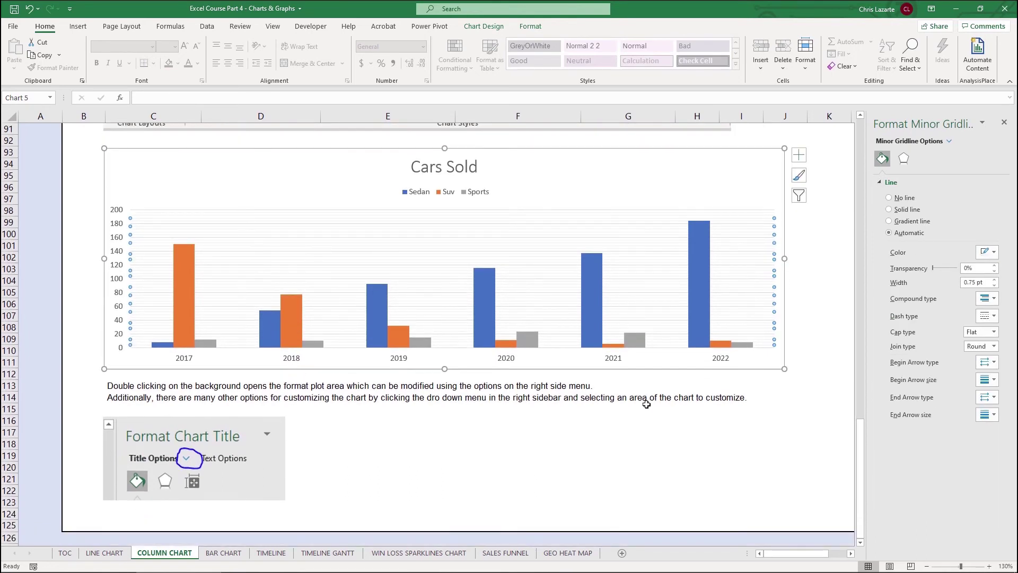